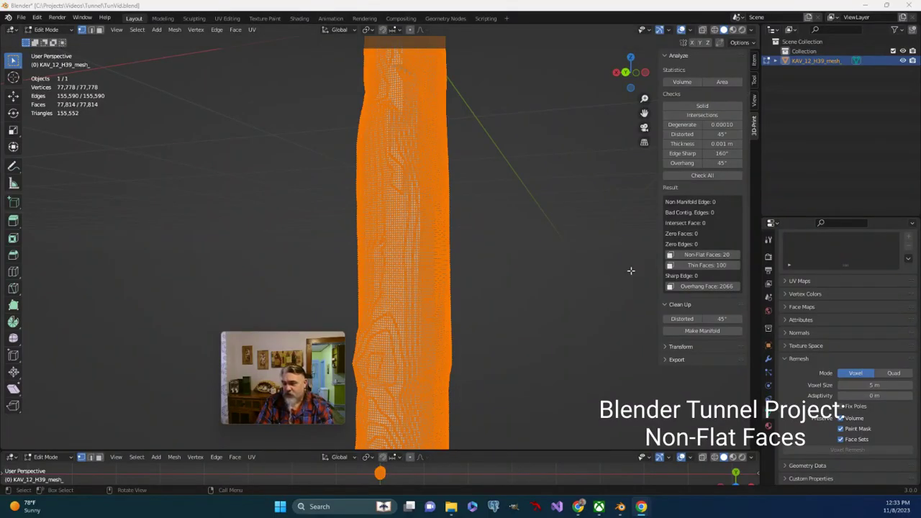
# Step: Select the 20 flagged non-flat faces and zoom in on their diagonal strip
pyautogui.click(705, 256)
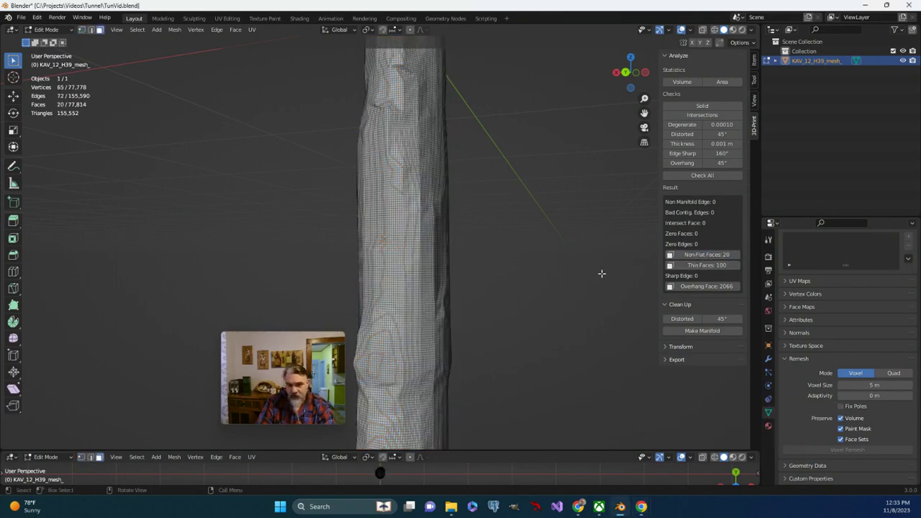
pyautogui.moveTo(515, 278); pyautogui.dragTo(491, 268, button='middle')
pyautogui.scroll(10, 394, 230)
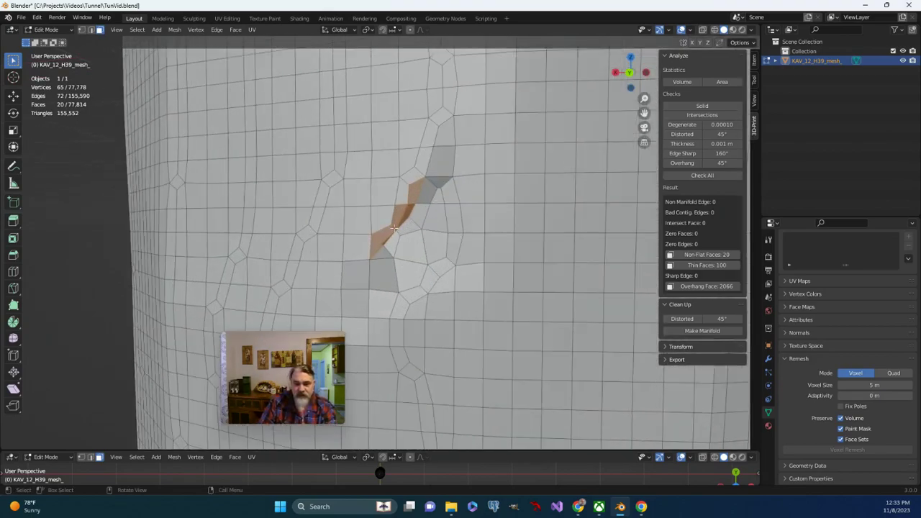
pyautogui.moveTo(395, 228); pyautogui.dragTo(385, 211, button='middle')
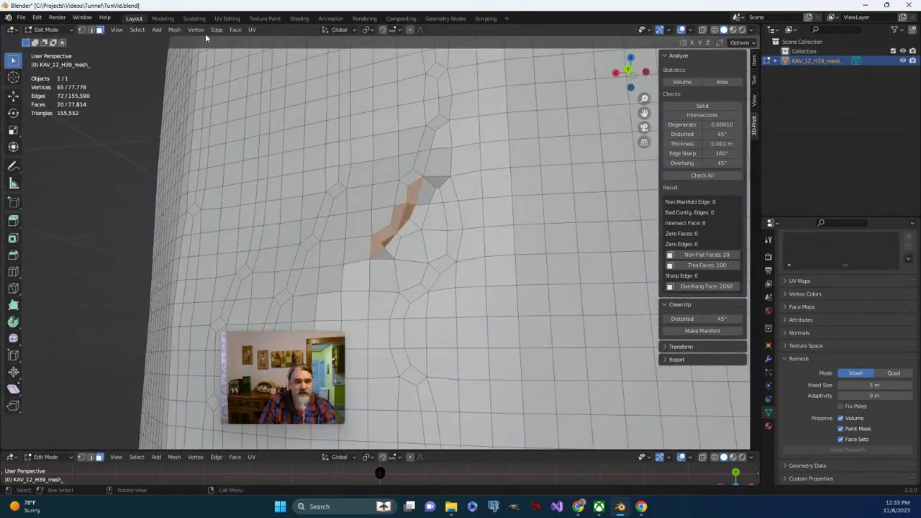
# Step: Flatten the selected faces with Mesh > Clean Up > Make Planar Faces
pyautogui.click(174, 31)
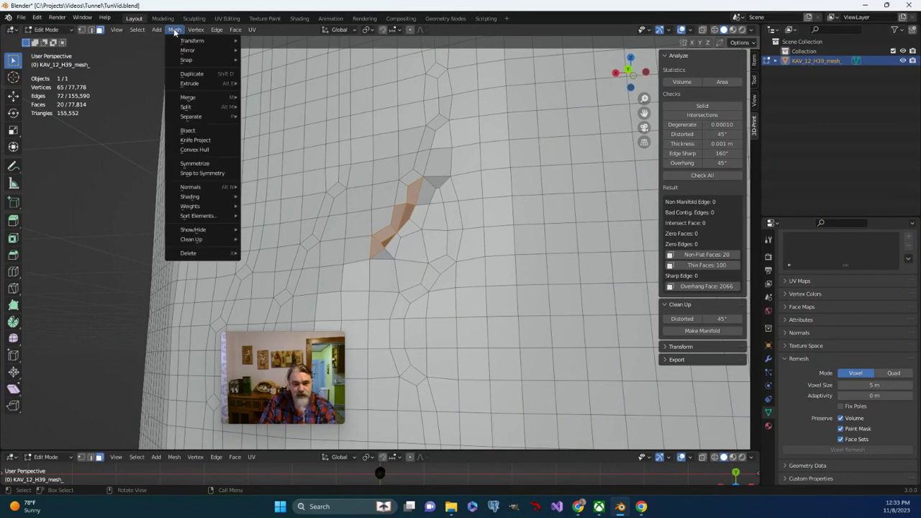
pyautogui.moveTo(200, 240)
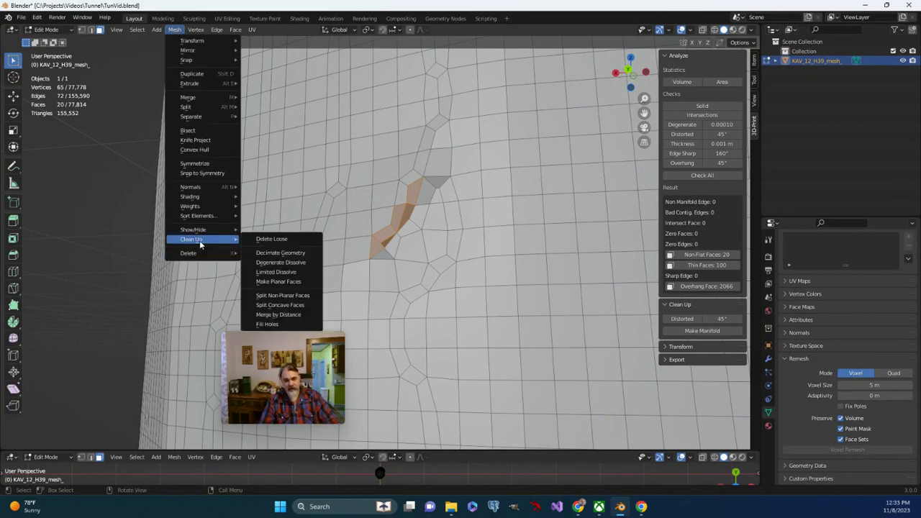
pyautogui.click(277, 282)
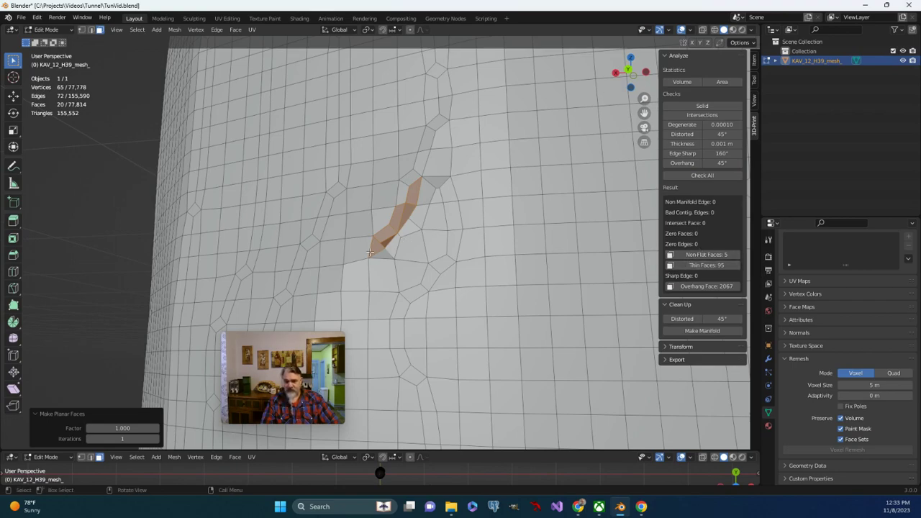
# Step: Select the 5 remaining non-flat faces and close in on them
pyautogui.moveTo(369, 252); pyautogui.dragTo(567, 257, button='middle')
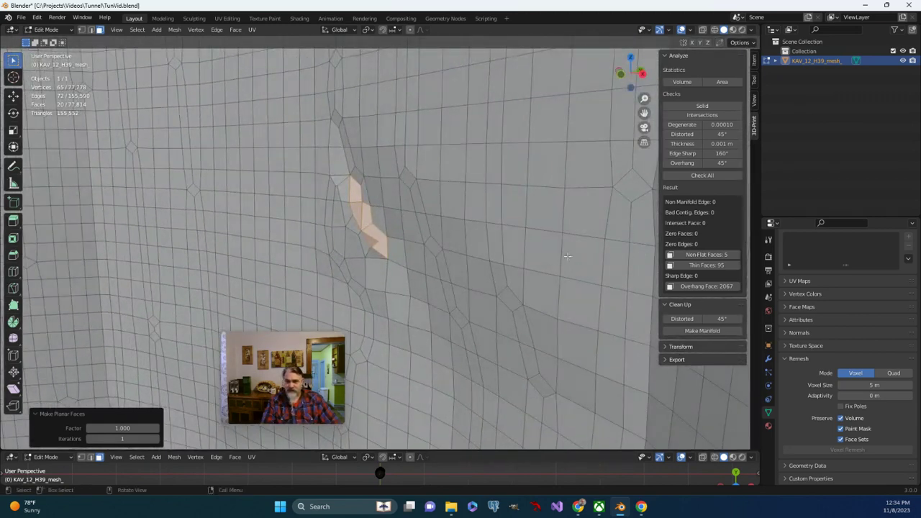
pyautogui.click(691, 255)
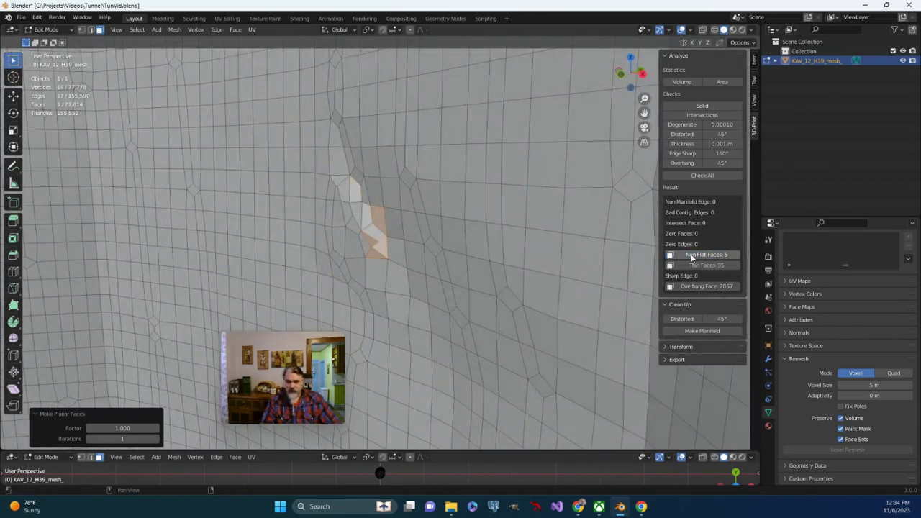
pyautogui.moveTo(408, 250); pyautogui.dragTo(383, 234, button='middle')
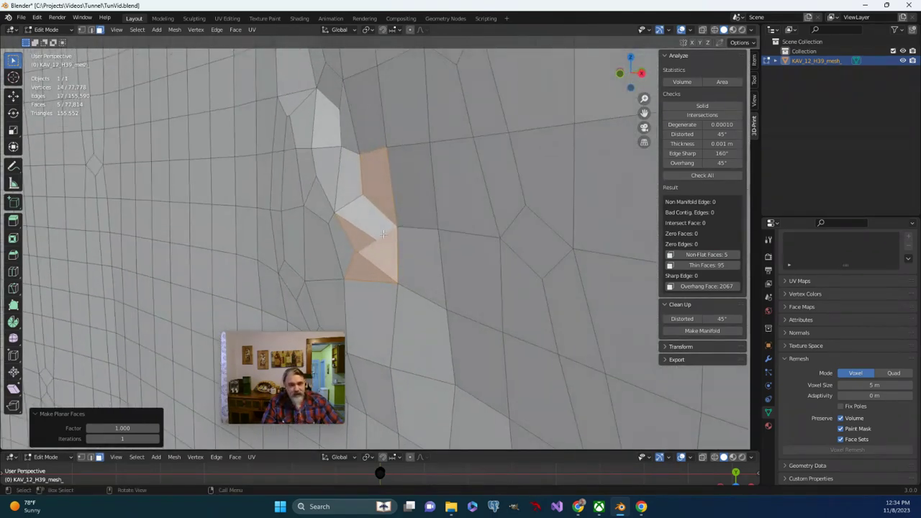
# Step: In Vertex select, merge the short edge's two vertices At Center
pyautogui.click(81, 30)
pyautogui.moveTo(360, 275)
pyautogui.mouseDown(button='middle')
pyautogui.moveTo(355, 304)
pyautogui.moveTo(216, 237)
pyautogui.moveTo(355, 278)
pyautogui.mouseUp(button='middle')
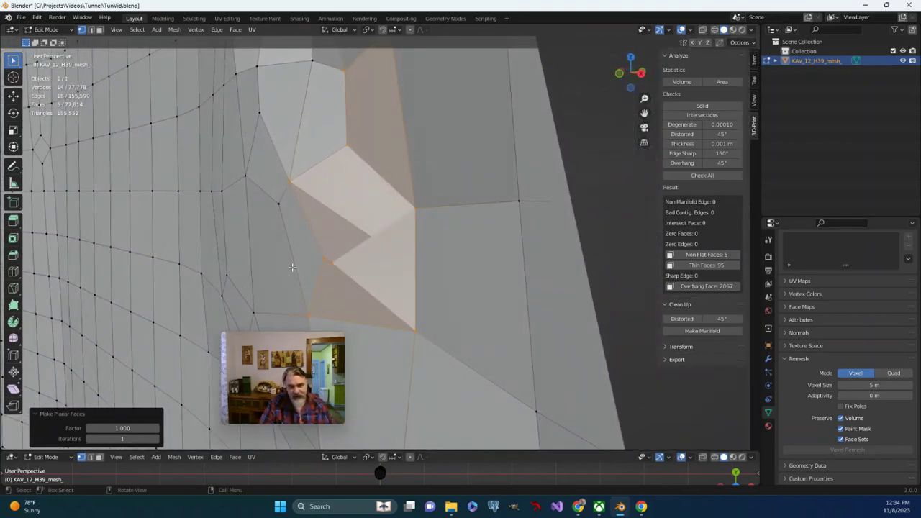
pyautogui.click(335, 266)
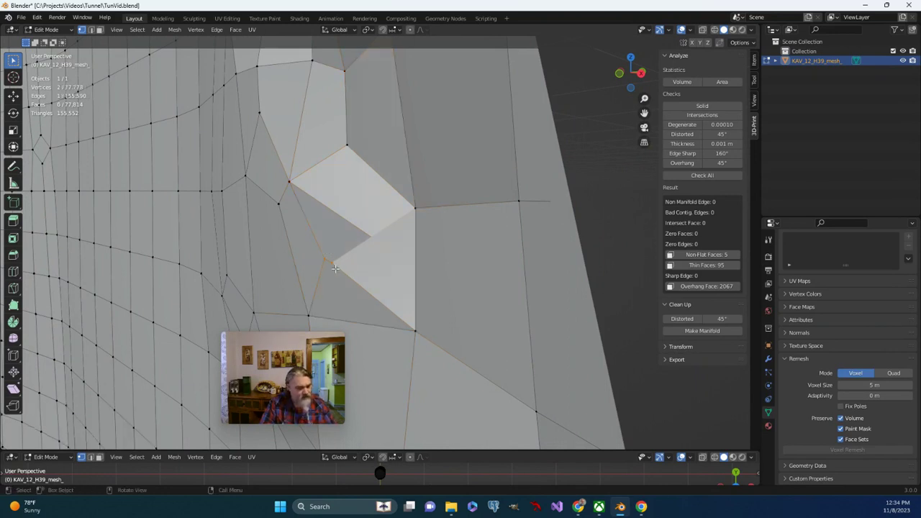
pyautogui.press('m')
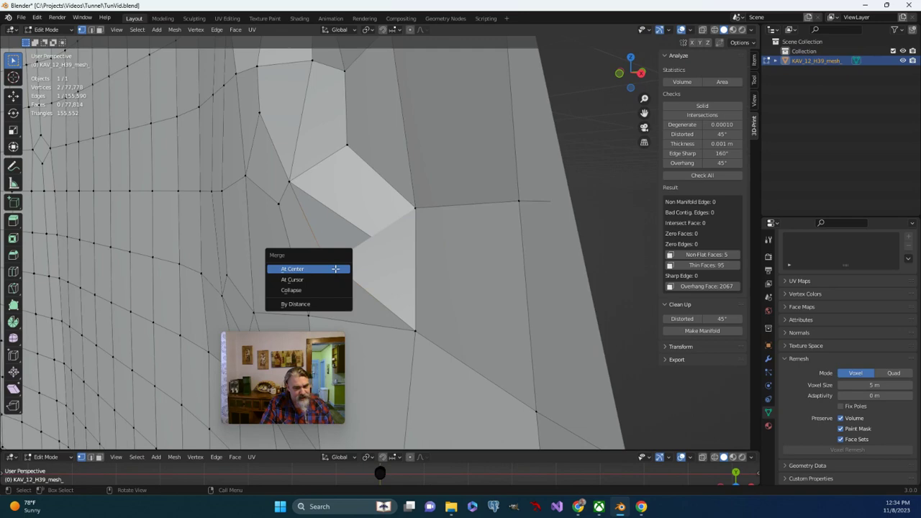
pyautogui.click(335, 268)
pyautogui.moveTo(336, 268); pyautogui.dragTo(266, 237, button='middle')
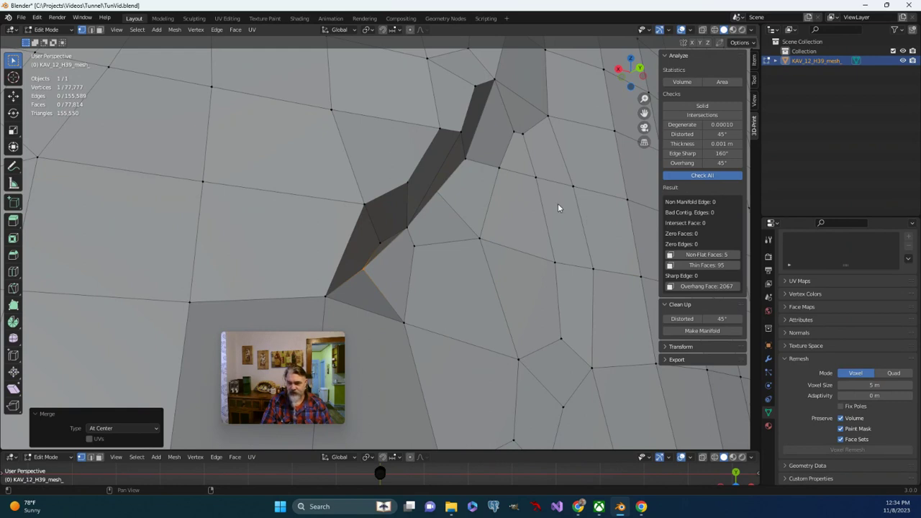
# Step: Select the 3 remaining non-flat faces and zoom in on them
pyautogui.moveTo(557, 204); pyautogui.dragTo(629, 220, button='middle')
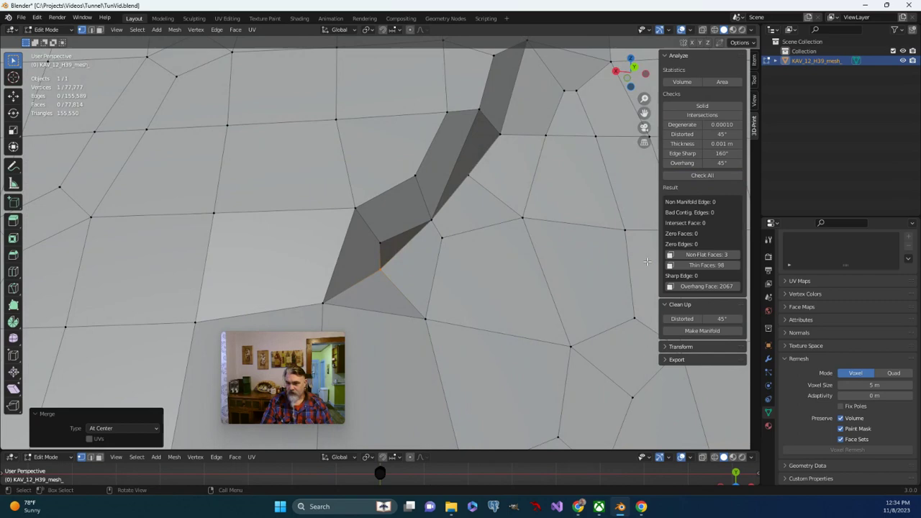
pyautogui.click(705, 255)
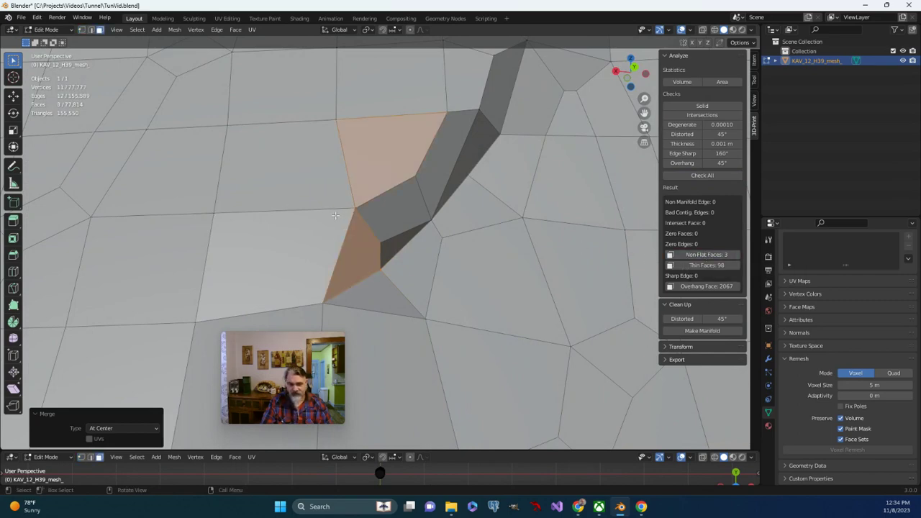
pyautogui.moveTo(336, 215); pyautogui.dragTo(377, 241, button='middle')
pyautogui.scroll(3, 431, 263)
# Step: Isolate one non-flat face and inspect its top corner in Vertex select
pyautogui.click(404, 262)
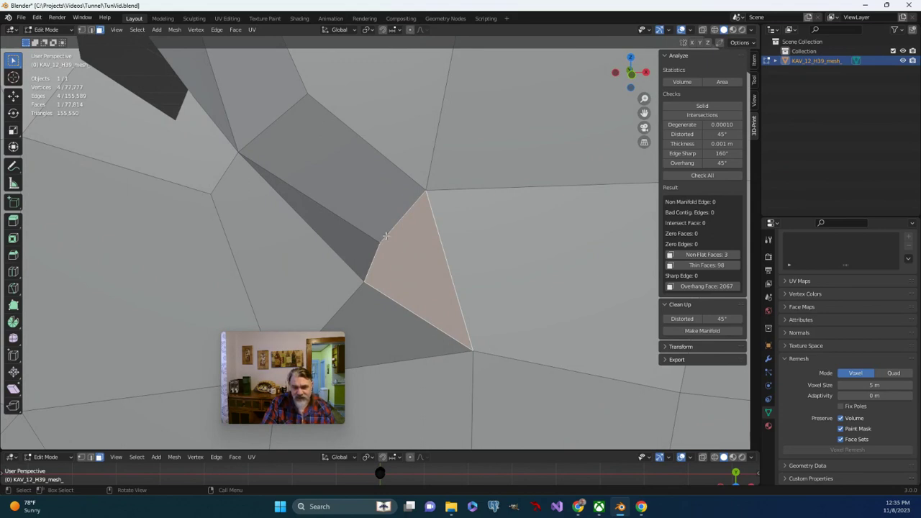
pyautogui.moveTo(386, 235); pyautogui.dragTo(404, 213, button='middle')
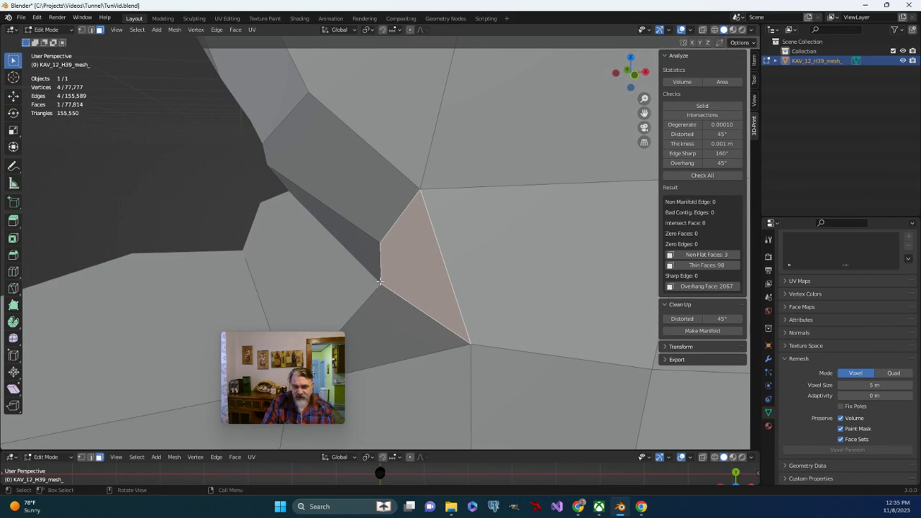
pyautogui.click(82, 31)
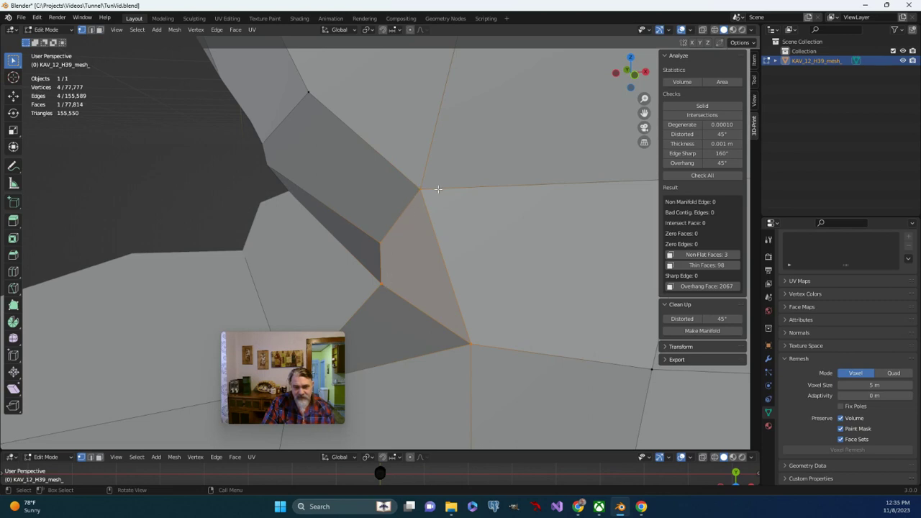
pyautogui.moveTo(438, 190); pyautogui.dragTo(110, 34, button='middle')
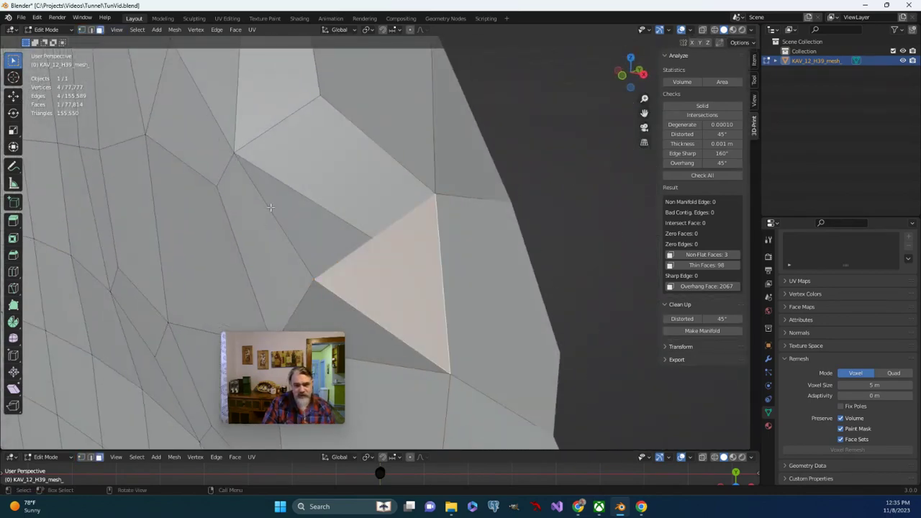
# Step: Reselect the non-flat faces and delete the one bad triangle
pyautogui.click(704, 255)
pyautogui.moveTo(430, 248); pyautogui.dragTo(399, 273, button='middle')
pyautogui.click(410, 268)
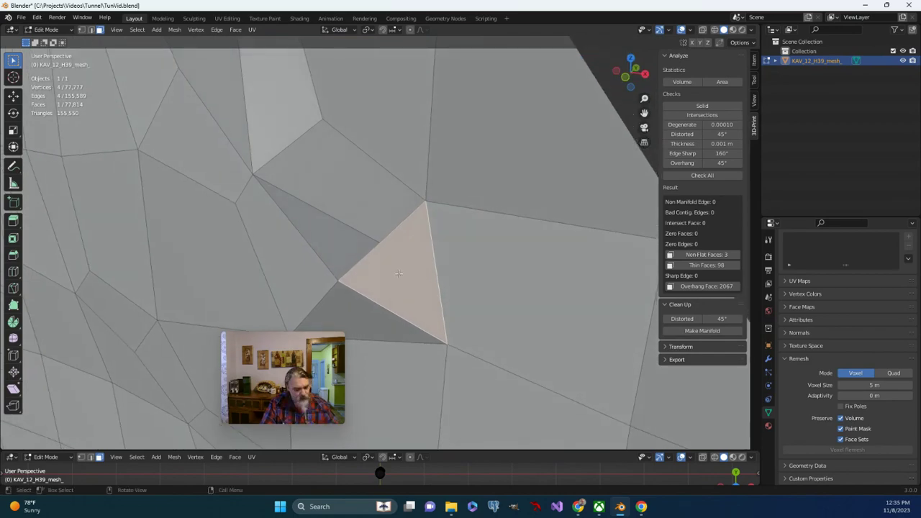
pyautogui.press('x')
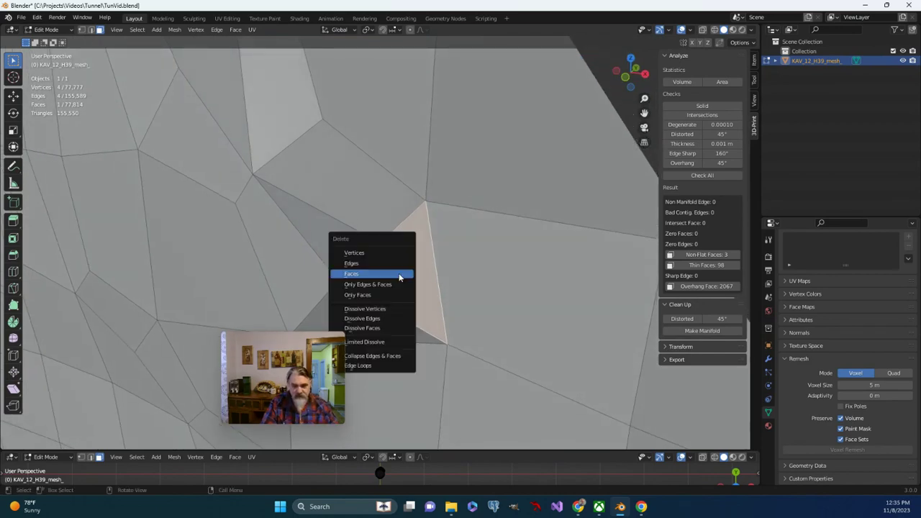
pyautogui.click(400, 277)
# Step: Delete the neighbouring bad face, leaving an open hole
pyautogui.moveTo(410, 264); pyautogui.dragTo(224, 232, button='middle')
pyautogui.click(373, 127)
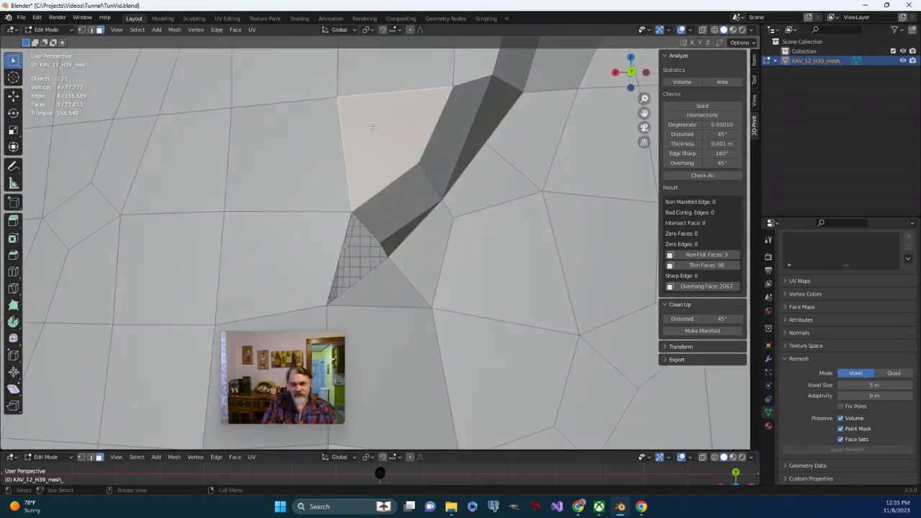
pyautogui.press('x')
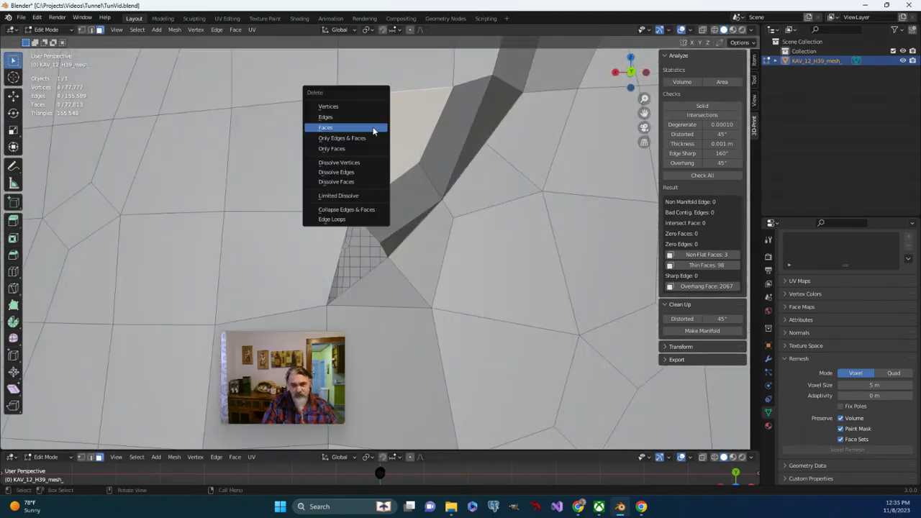
pyautogui.click(373, 127)
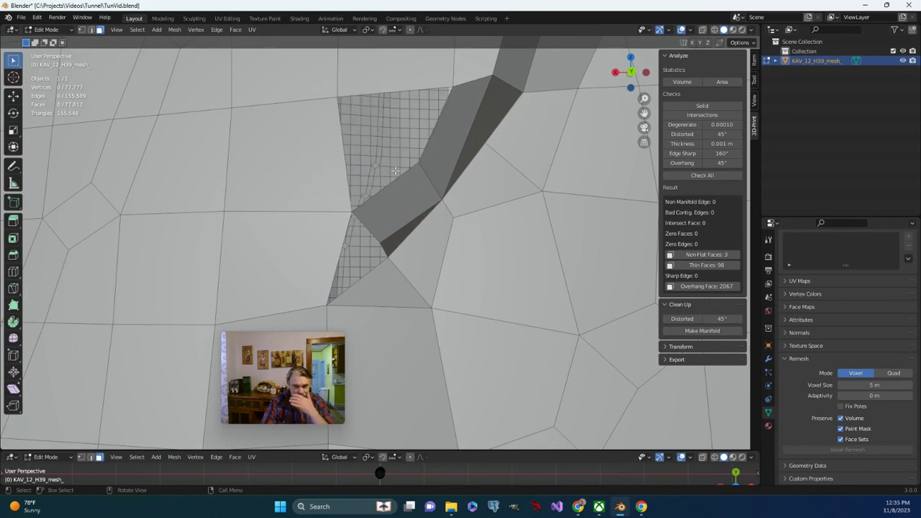
# Step: In Vertex select, fill a first triangle from three vertices on the hole's edge
pyautogui.click(82, 30)
pyautogui.moveTo(271, 204); pyautogui.dragTo(252, 180, button='middle')
pyautogui.click(380, 243)
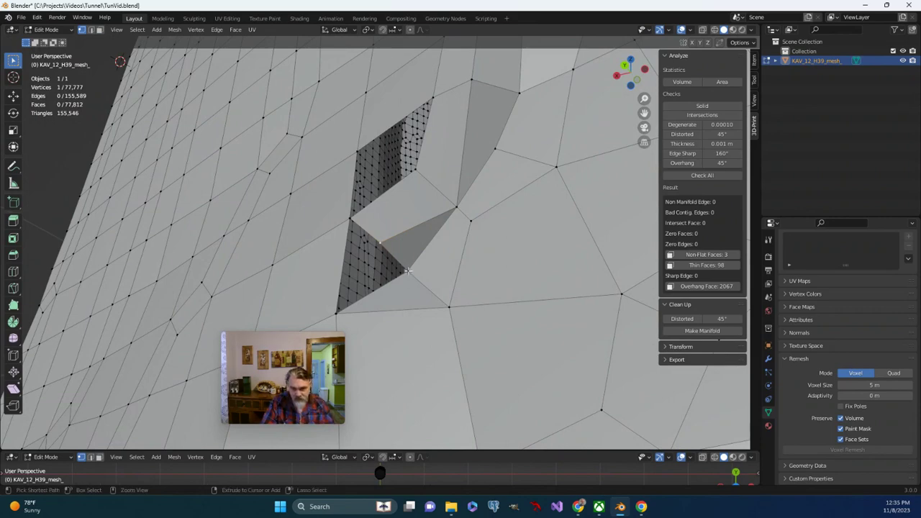
pyautogui.keyDown('ctrl'); pyautogui.click(407, 270); pyautogui.keyUp('ctrl')
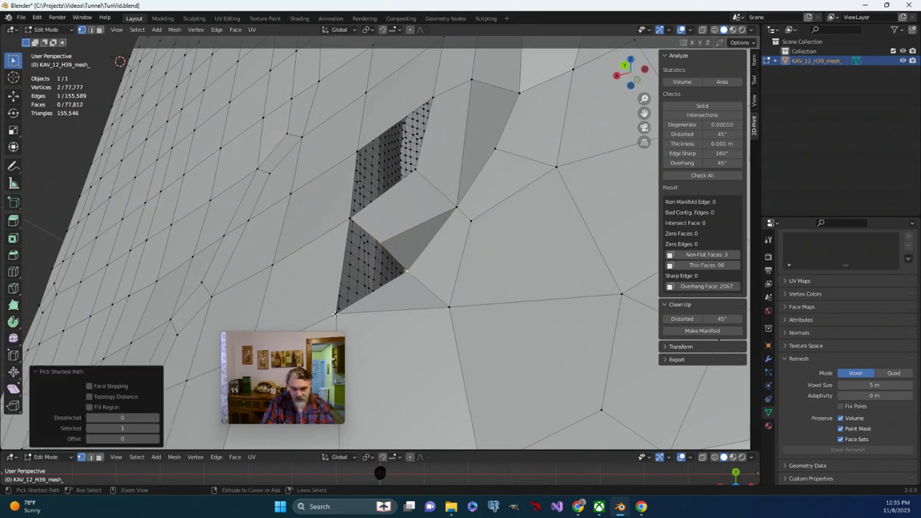
pyautogui.keyDown('ctrl'); pyautogui.click(334, 313); pyautogui.keyUp('ctrl')
pyautogui.press('f')
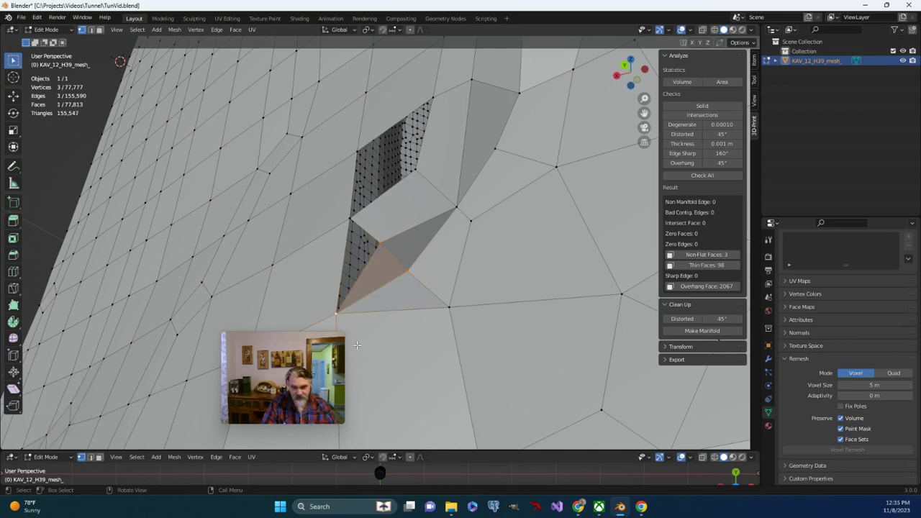
# Step: Fill a second triangle across the remaining gap
pyautogui.moveTo(357, 346); pyautogui.dragTo(325, 305, button='middle')
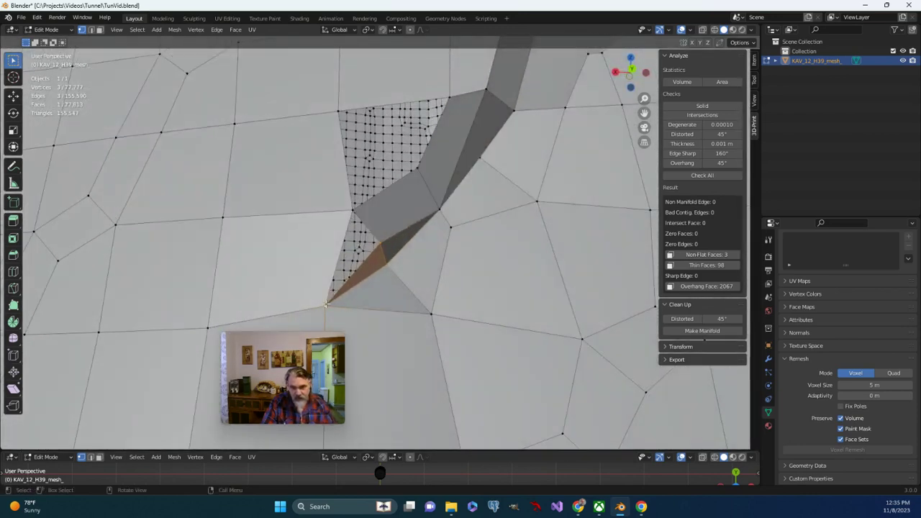
pyautogui.click(324, 306)
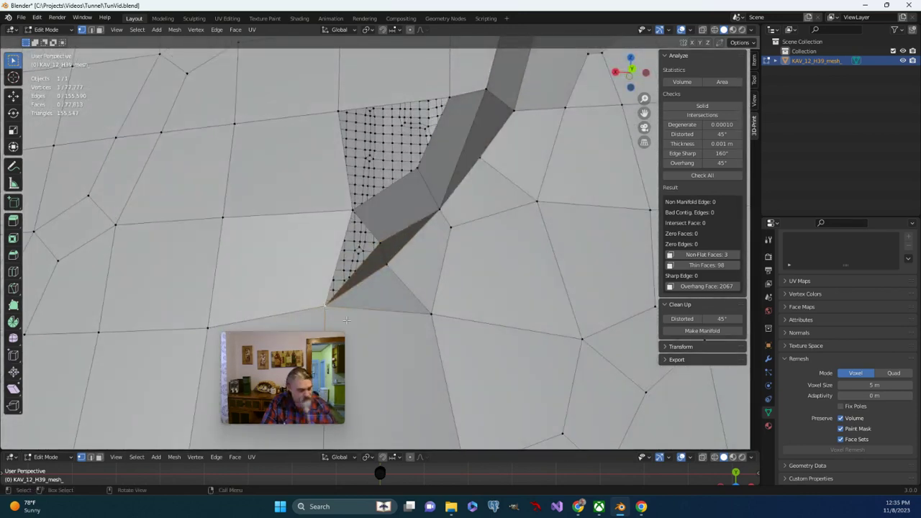
pyautogui.keyDown('ctrl'); pyautogui.click(382, 241); pyautogui.keyUp('ctrl')
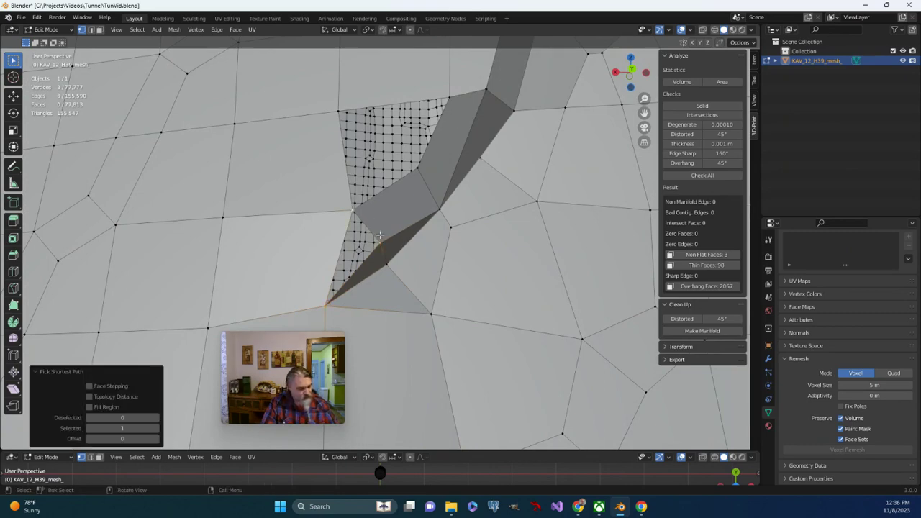
pyautogui.press('f')
# Step: Fill another boundary face and pick the next hole's corner vertices
pyautogui.moveTo(380, 235); pyautogui.dragTo(394, 215, button='middle')
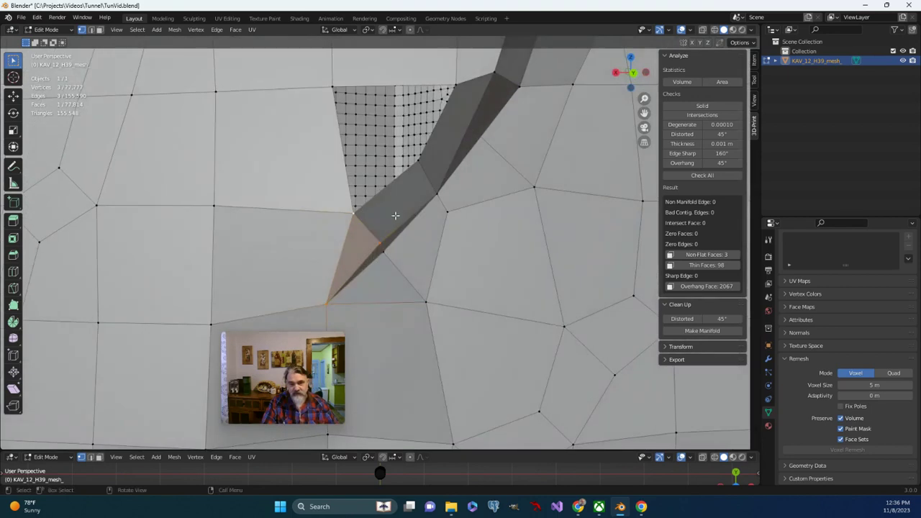
pyautogui.click(418, 159)
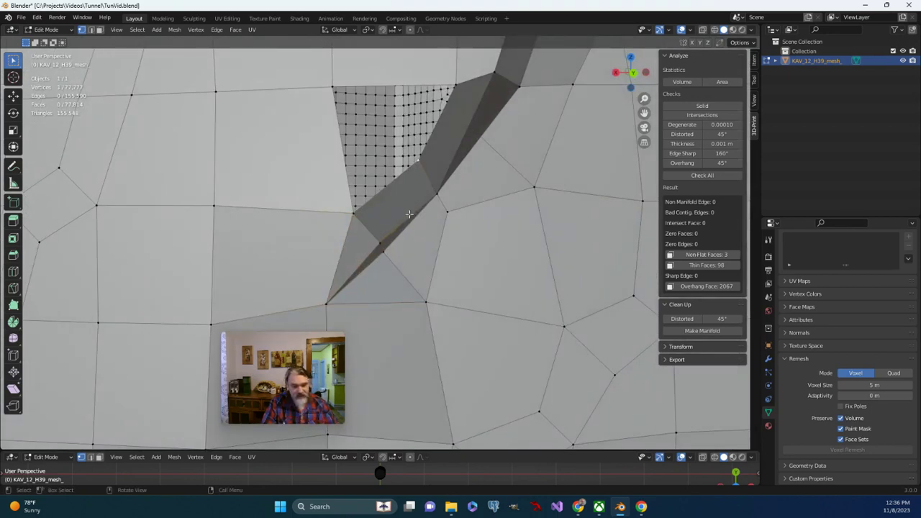
pyautogui.keyDown('ctrl'); pyautogui.click(354, 214); pyautogui.keyUp('ctrl')
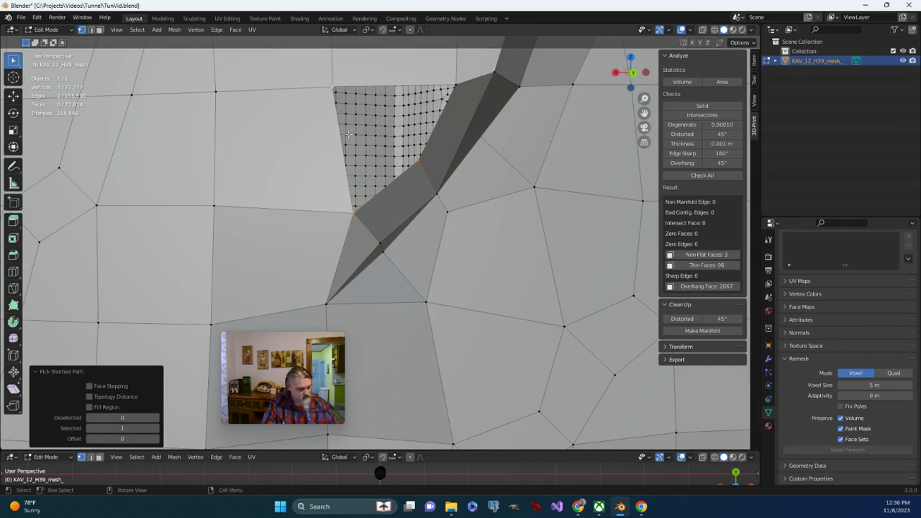
pyautogui.press('f')
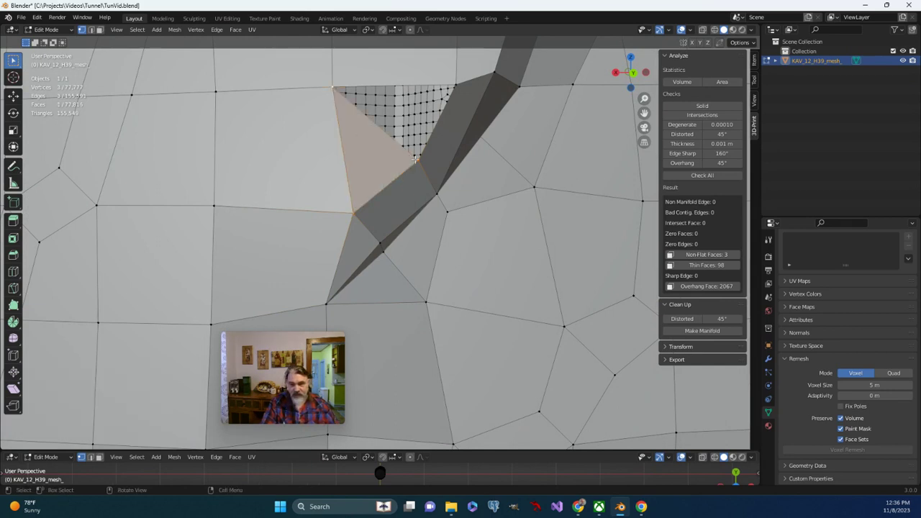
pyautogui.click(419, 161)
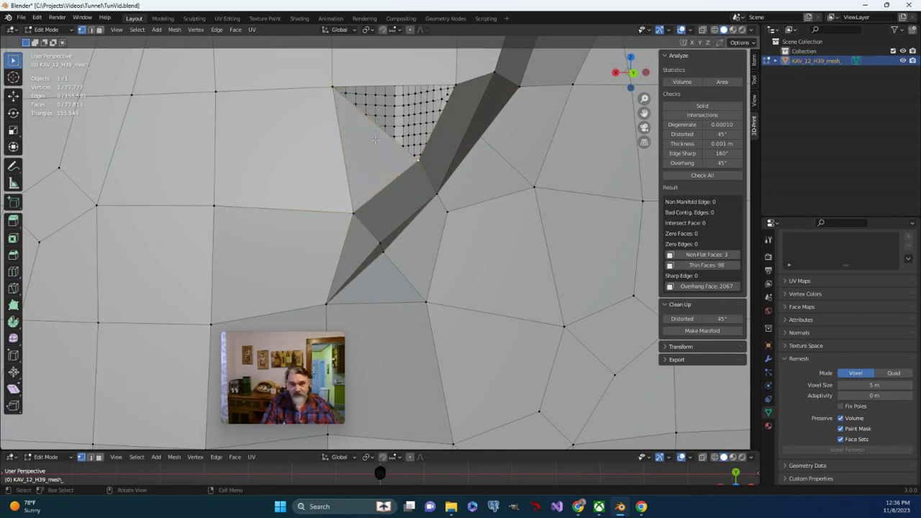
pyautogui.keyDown('ctrl'); pyautogui.click(332, 87); pyautogui.keyUp('ctrl')
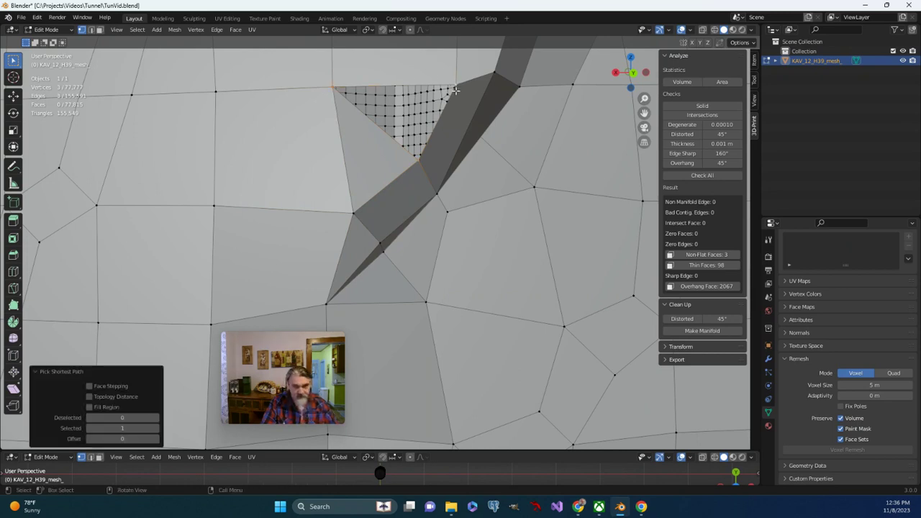
# Step: Fill the last hole, rerun Check All, and select the 1 remaining non-flat face
pyautogui.press('f')
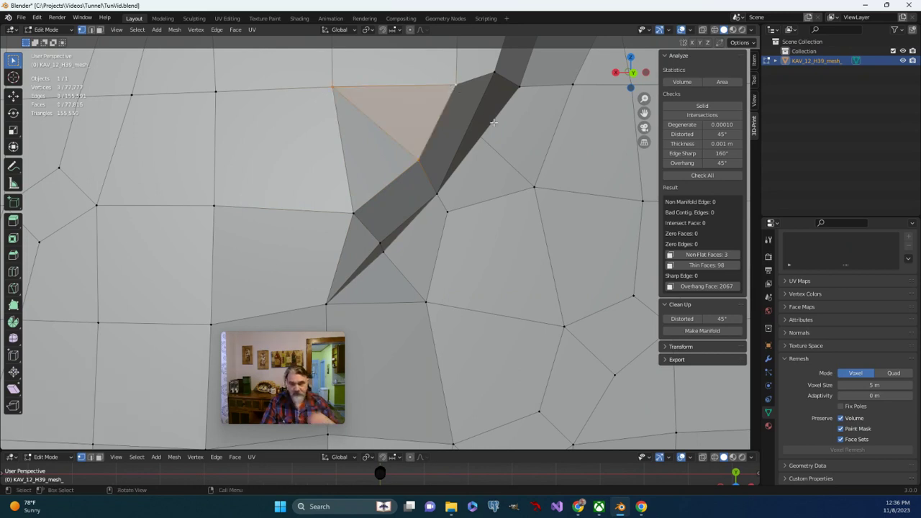
pyautogui.click(695, 176)
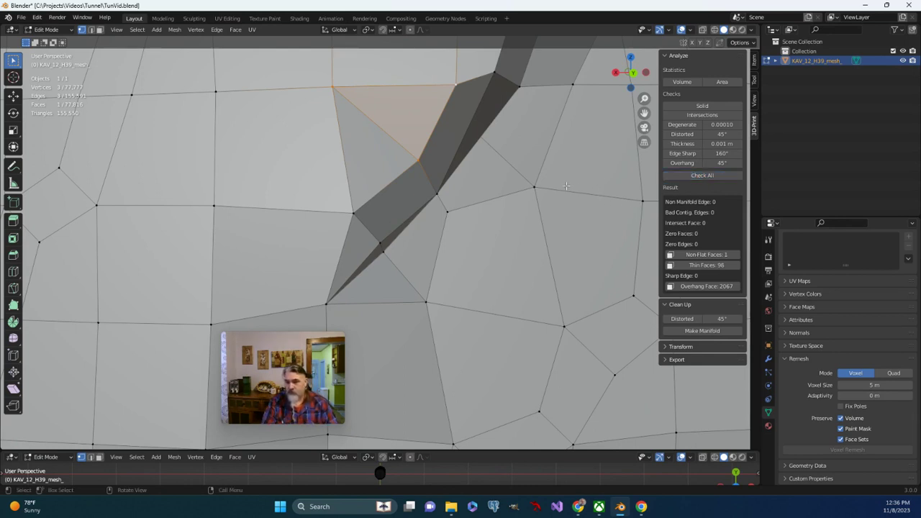
pyautogui.keyDown('shift'); pyautogui.moveTo(566, 185); pyautogui.dragTo(582, 188, button='middle'); pyautogui.keyUp('shift')
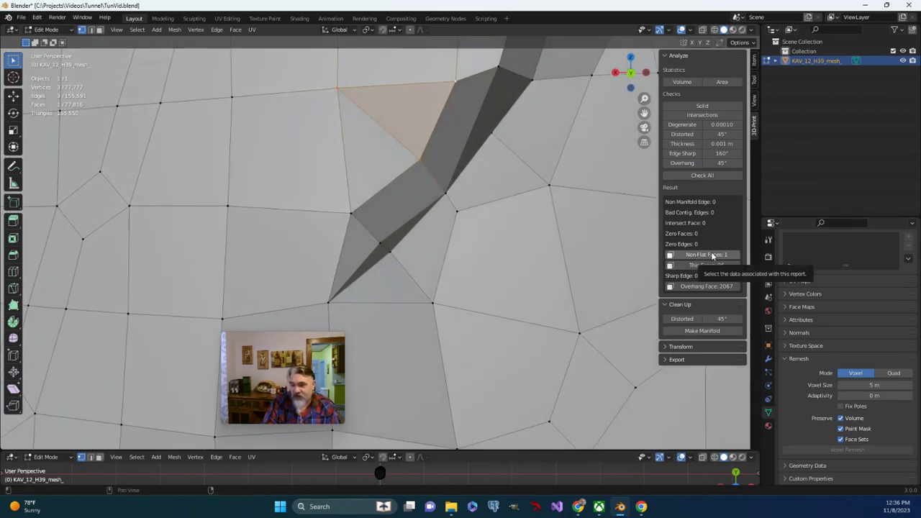
pyautogui.click(698, 257)
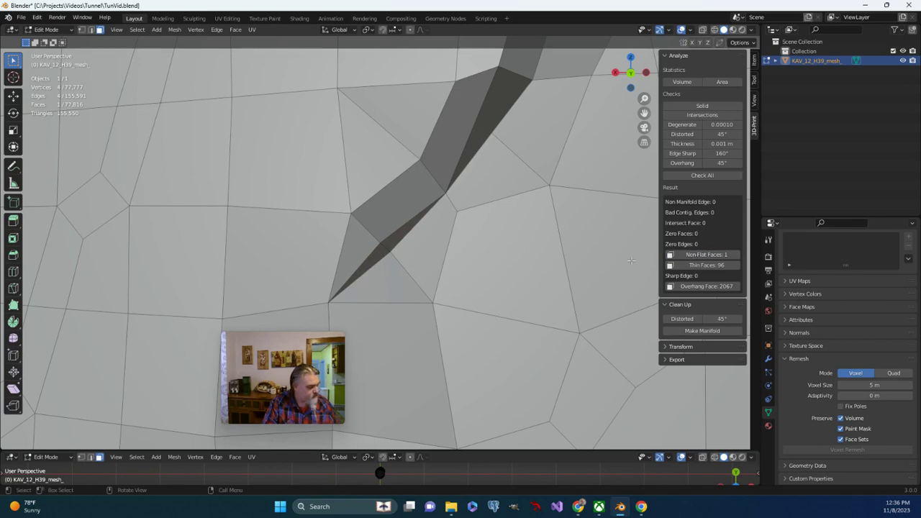
# Step: Frame the last non-flat quad and delete that face
pyautogui.press('KP_Decimal')
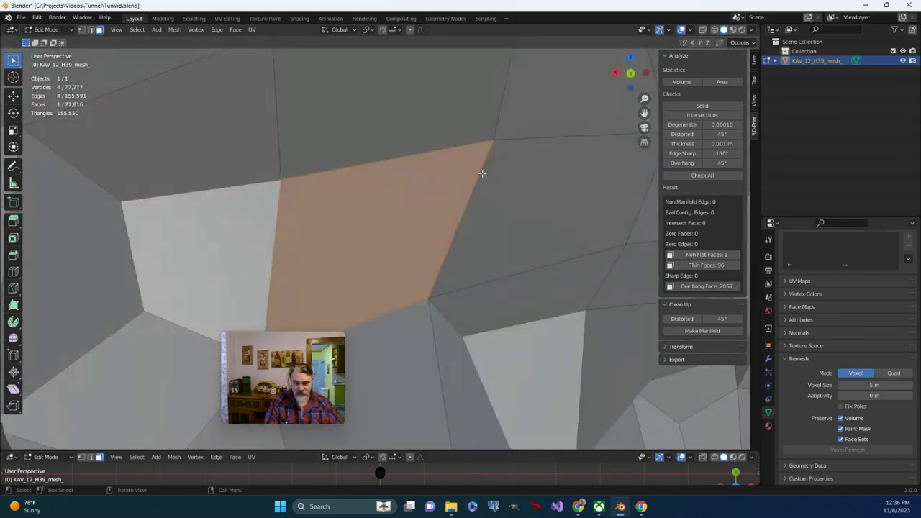
pyautogui.moveTo(516, 162); pyautogui.dragTo(470, 149, button='middle')
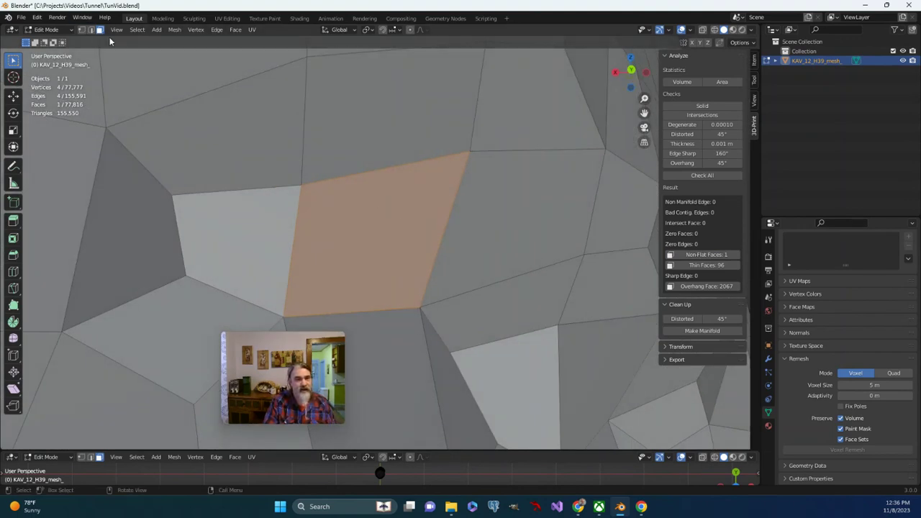
pyautogui.click(387, 213)
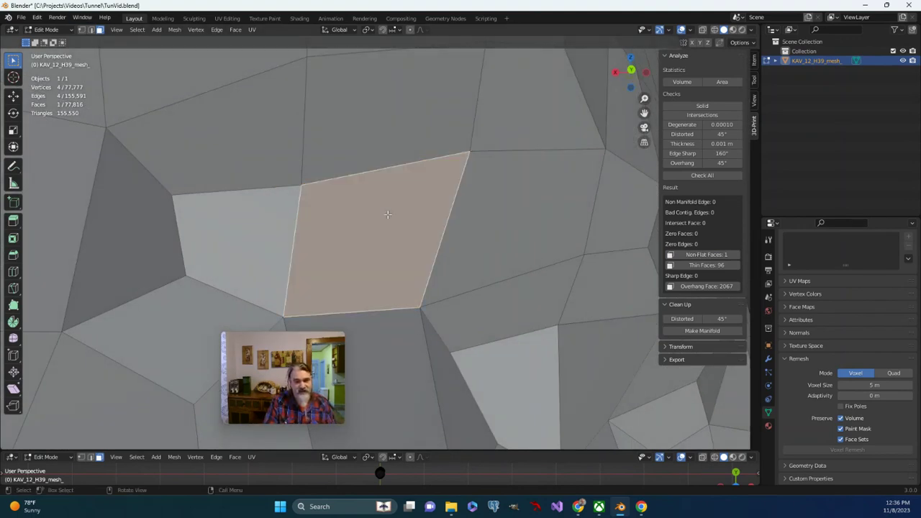
pyautogui.press('x')
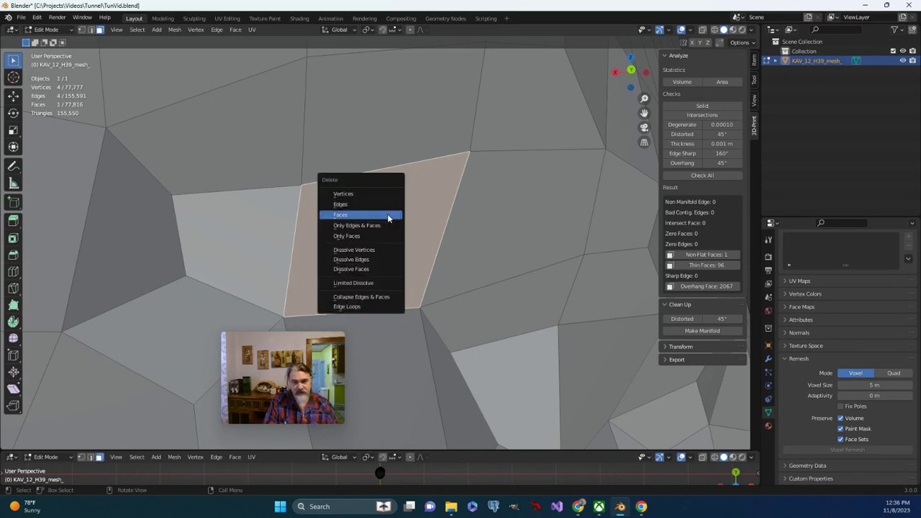
pyautogui.click(387, 214)
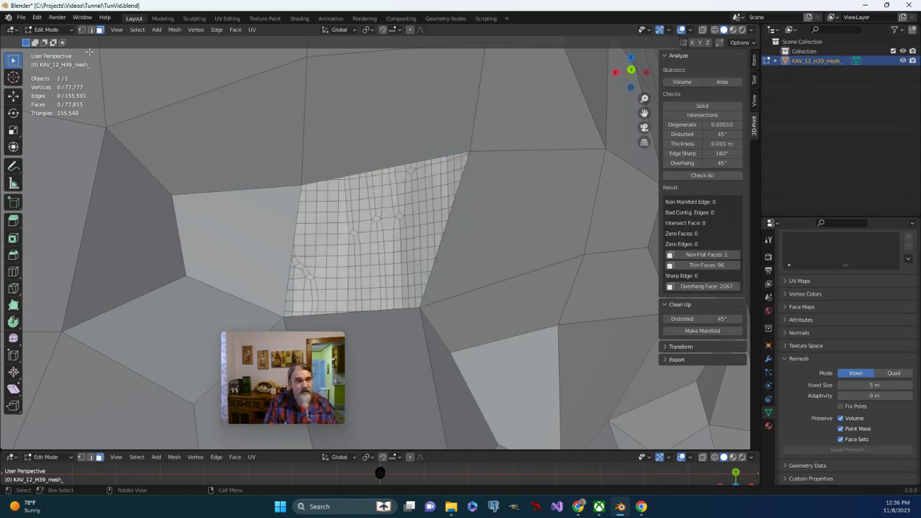
# Step: Fill the hole with a quad, then delete only its face, keeping the edges
pyautogui.click(81, 30)
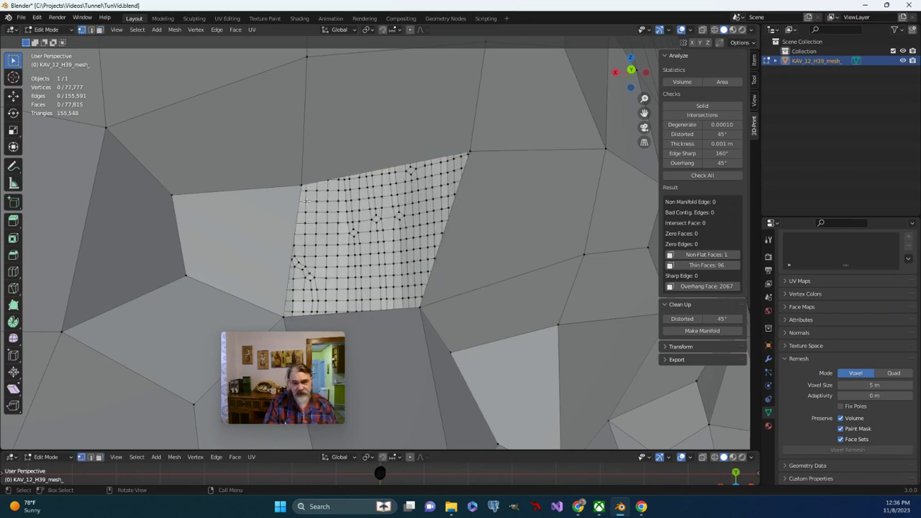
pyautogui.click(468, 152)
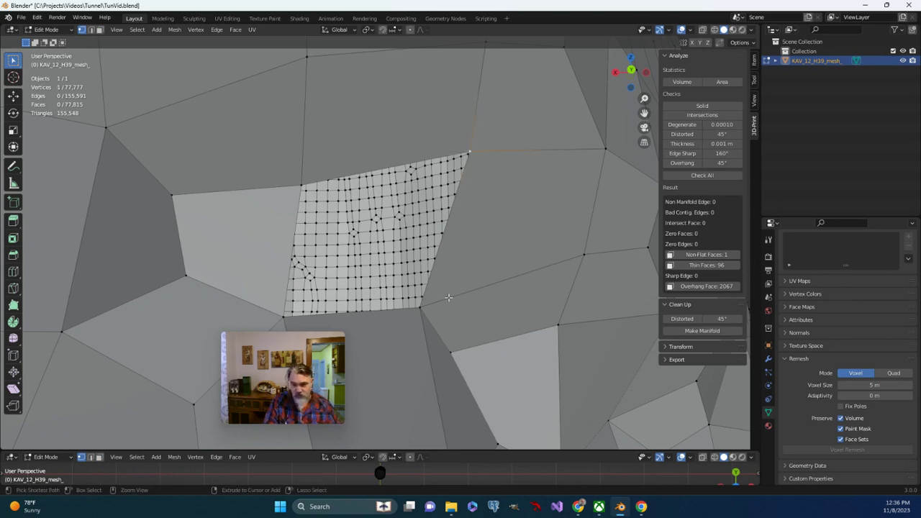
pyautogui.keyDown('ctrl'); pyautogui.click(421, 308); pyautogui.keyUp('ctrl')
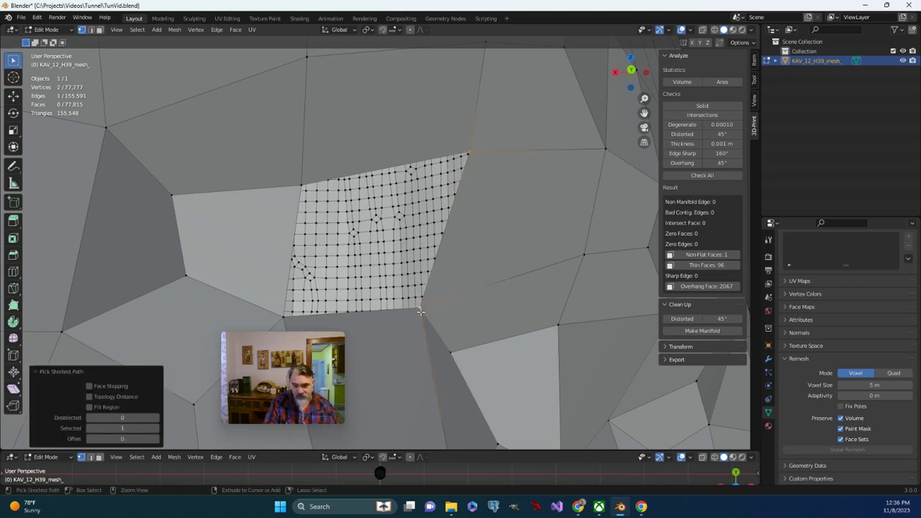
pyautogui.keyDown('ctrl'); pyautogui.click(302, 186); pyautogui.keyUp('ctrl')
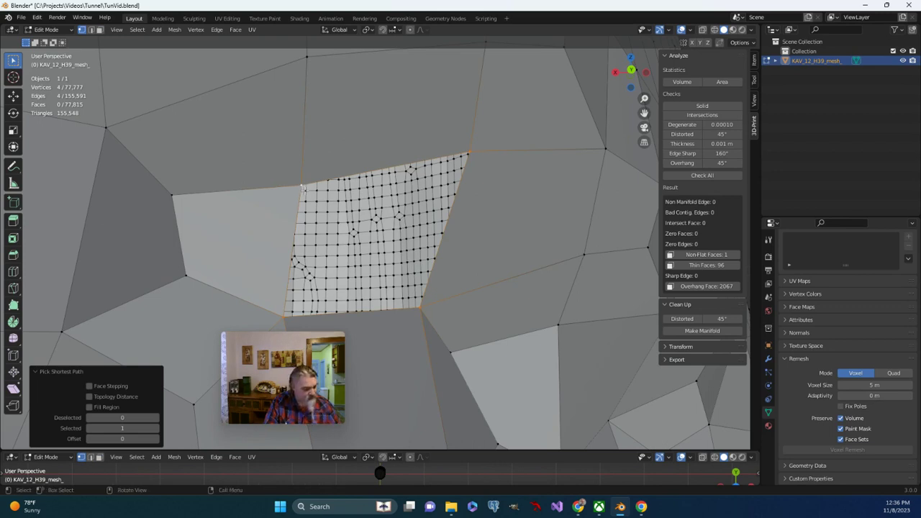
pyautogui.press('f')
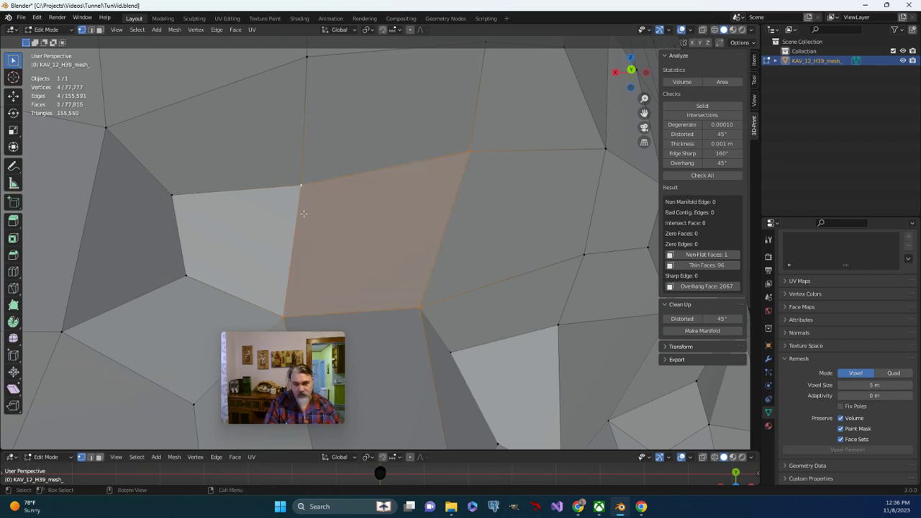
pyautogui.press('x')
pyautogui.click(292, 285)
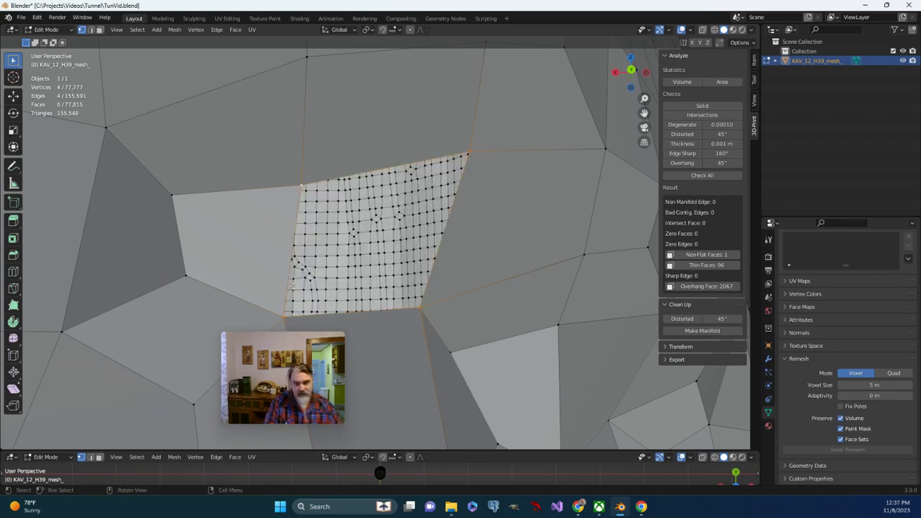
# Step: Split the hole with a diagonal edge and fill the remaining triangle
pyautogui.click(283, 317)
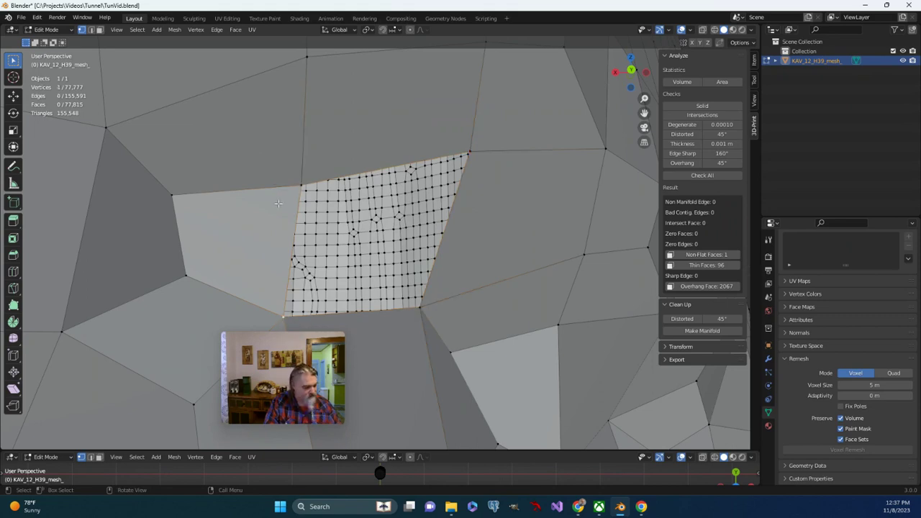
pyautogui.keyDown('ctrl'); pyautogui.click(301, 185); pyautogui.keyUp('ctrl')
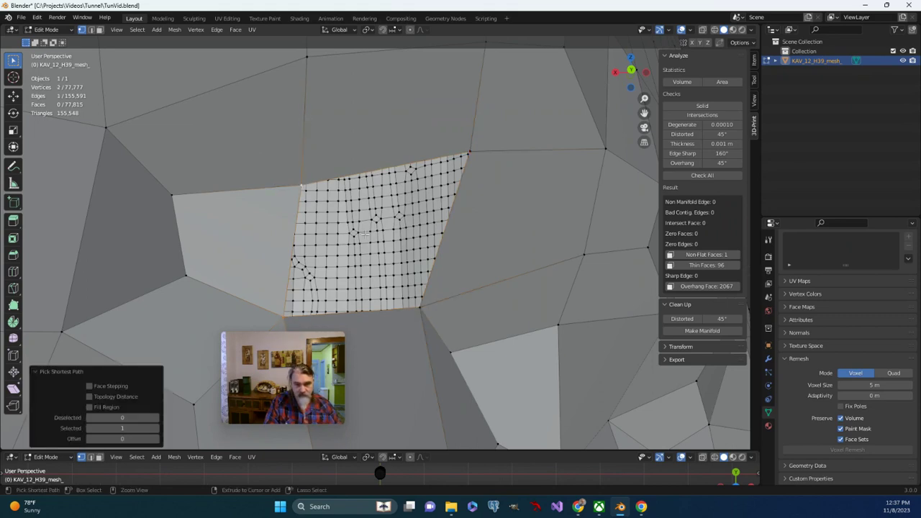
pyautogui.keyDown('ctrl'); pyautogui.click(419, 308); pyautogui.keyUp('ctrl')
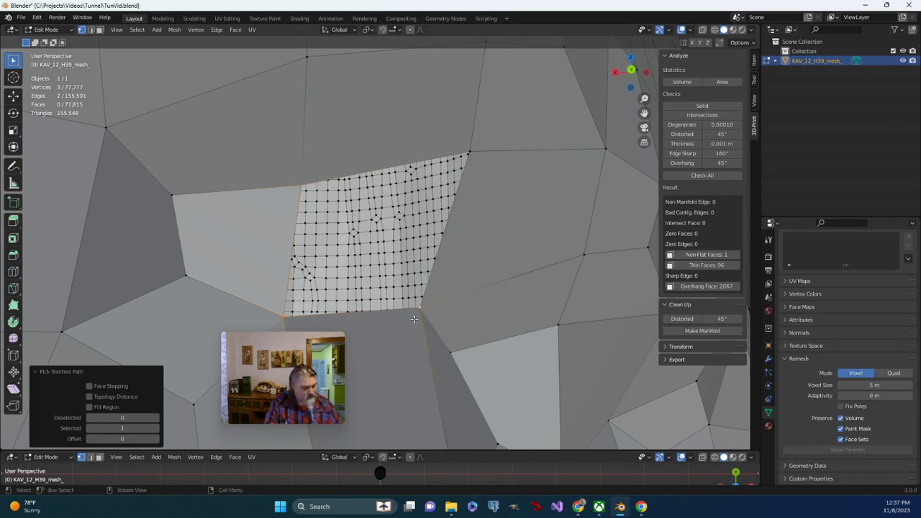
pyautogui.press('j')
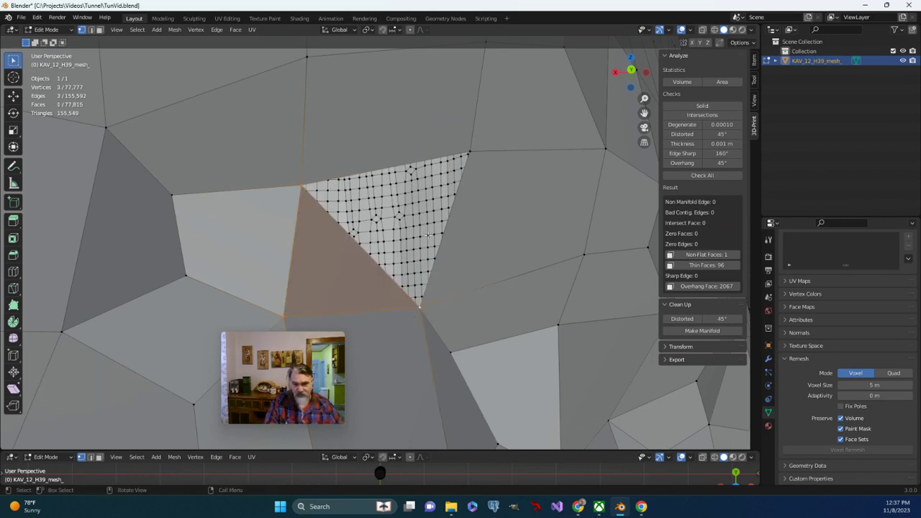
pyautogui.click(470, 153)
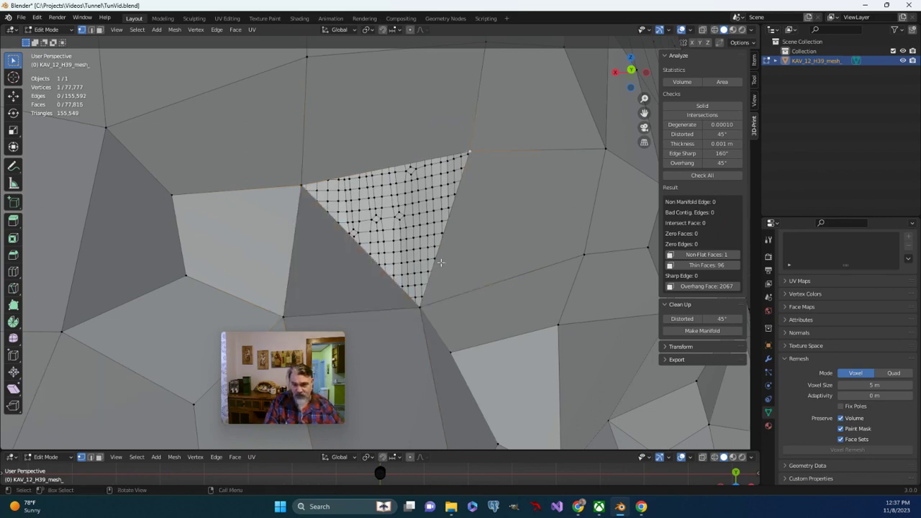
pyautogui.keyDown('ctrl'); pyautogui.click(418, 308); pyautogui.keyUp('ctrl')
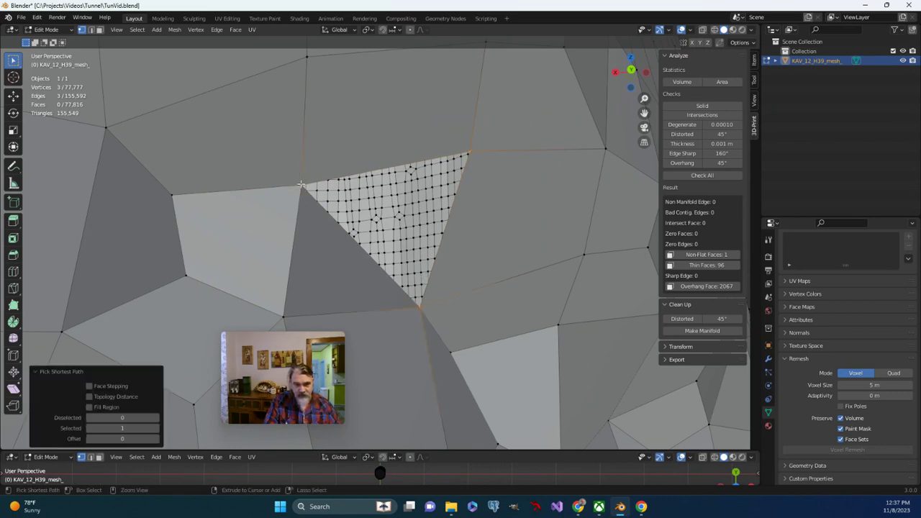
pyautogui.press('f')
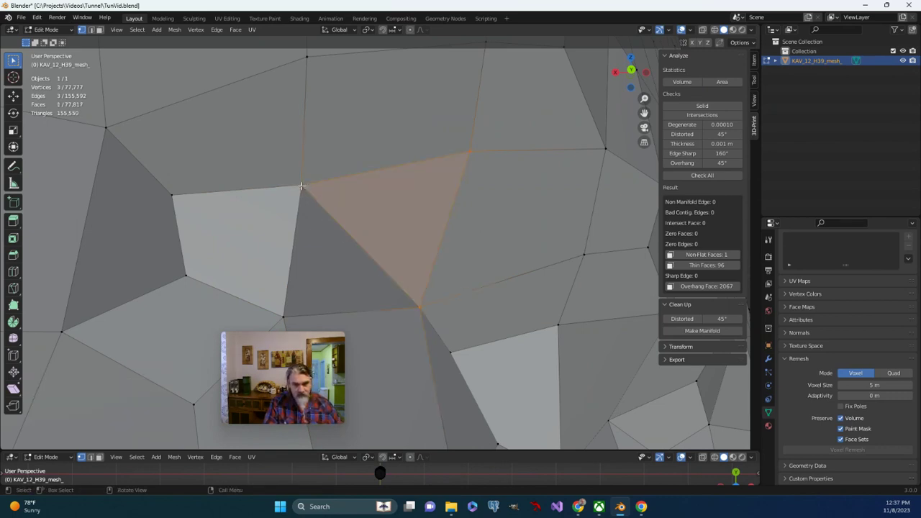
# Step: Rerun Check All, confirming 0 non-flat faces, and zoom out over the patch
pyautogui.click(703, 176)
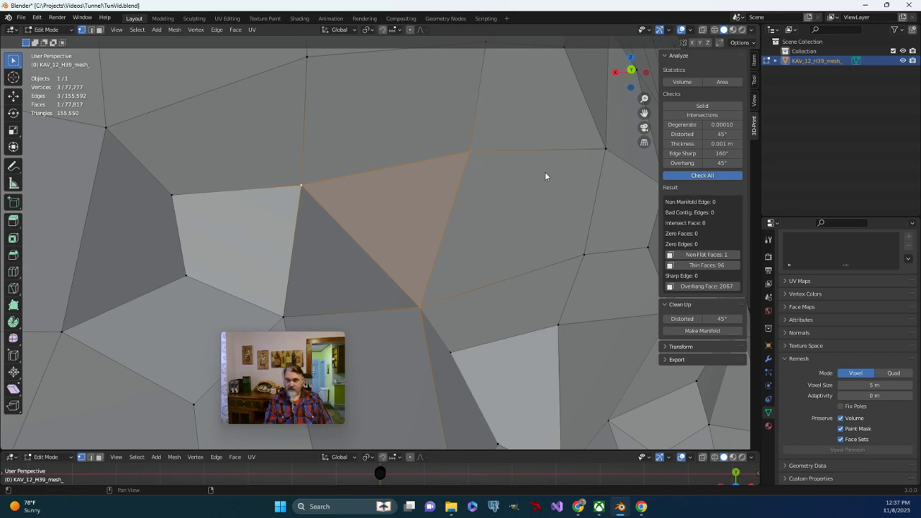
pyautogui.moveTo(546, 171); pyautogui.dragTo(530, 177, button='middle')
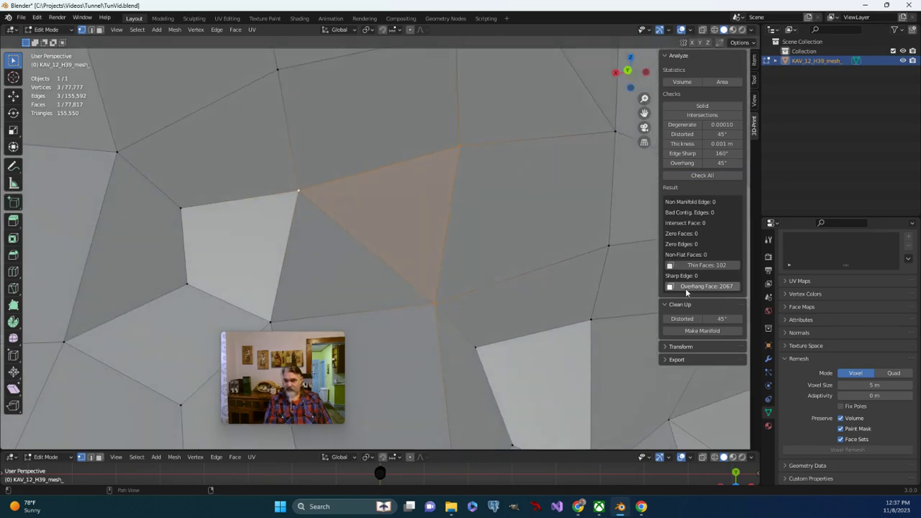
pyautogui.scroll(-3, 517, 215)
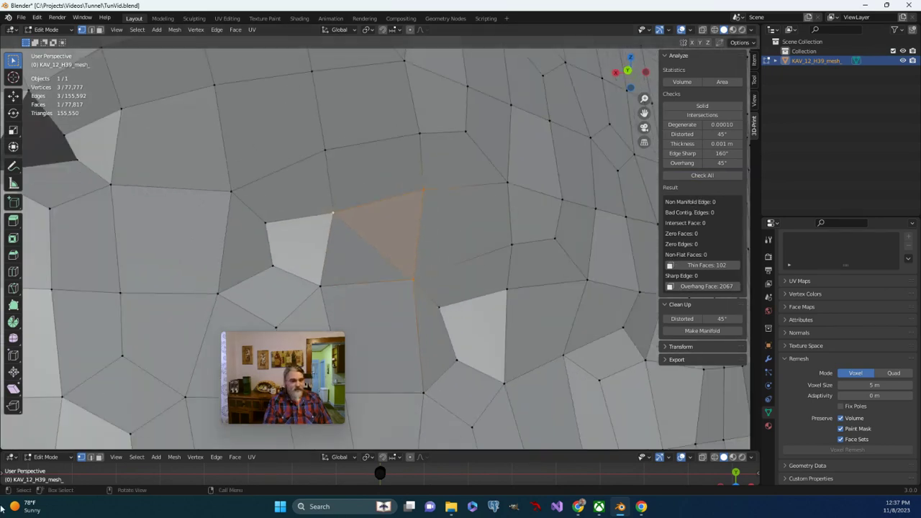